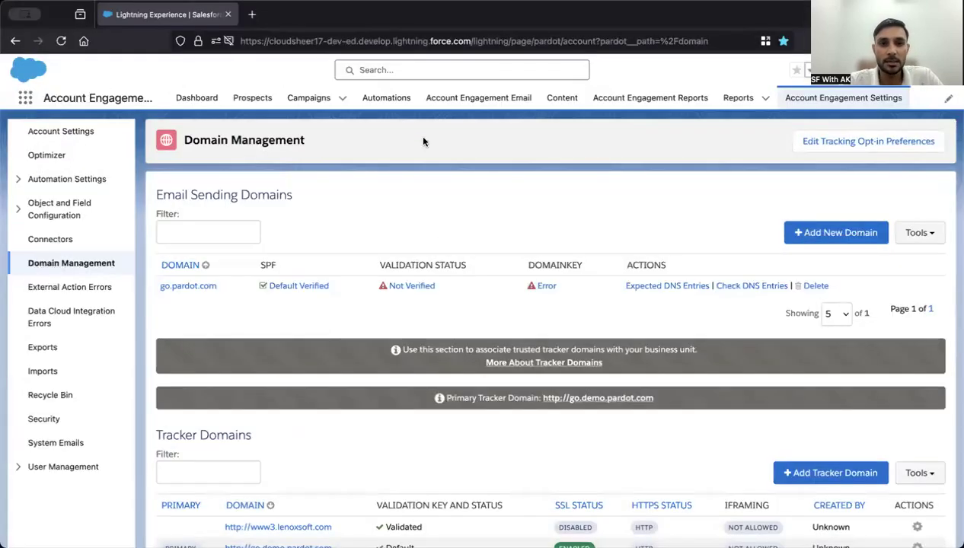
Start a new email template from the Account Engagement Email area
click(305, 99)
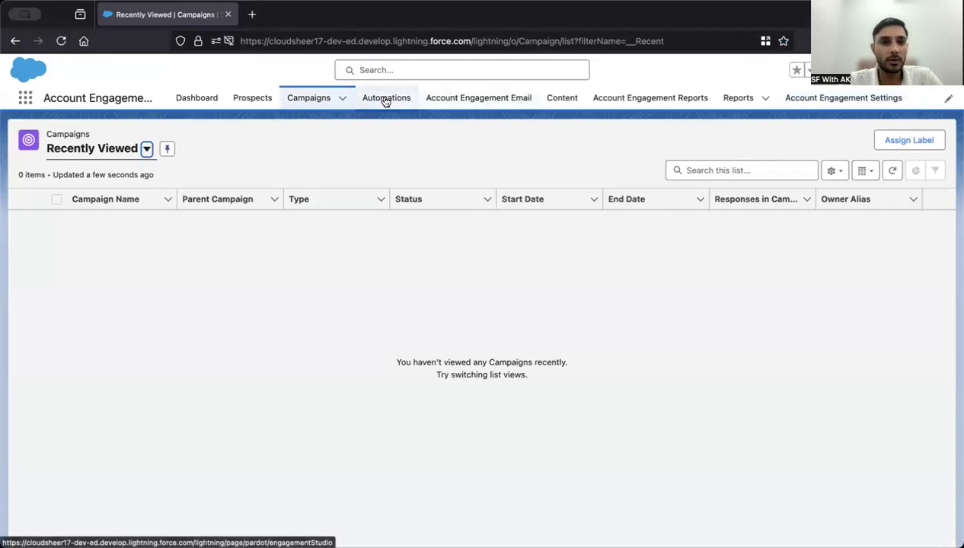
click(478, 107)
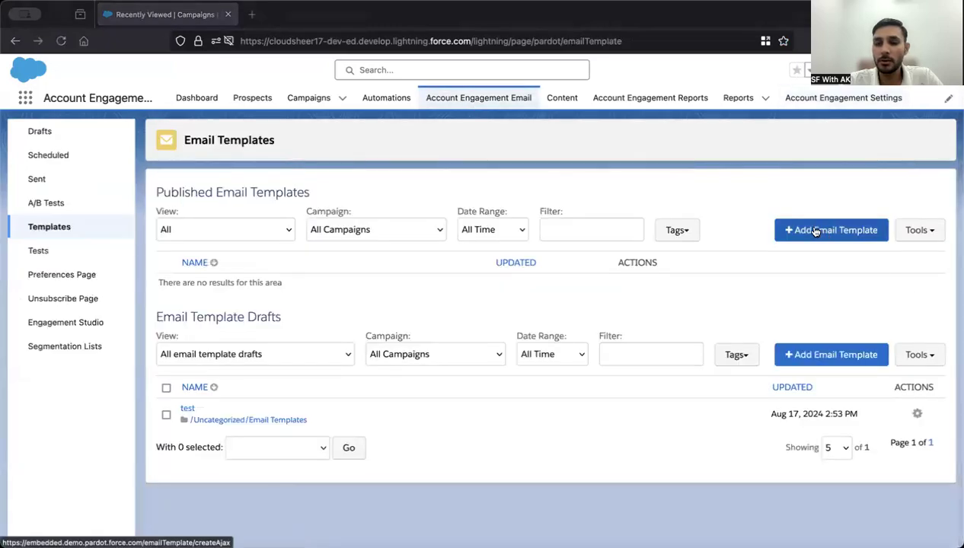
click(815, 232)
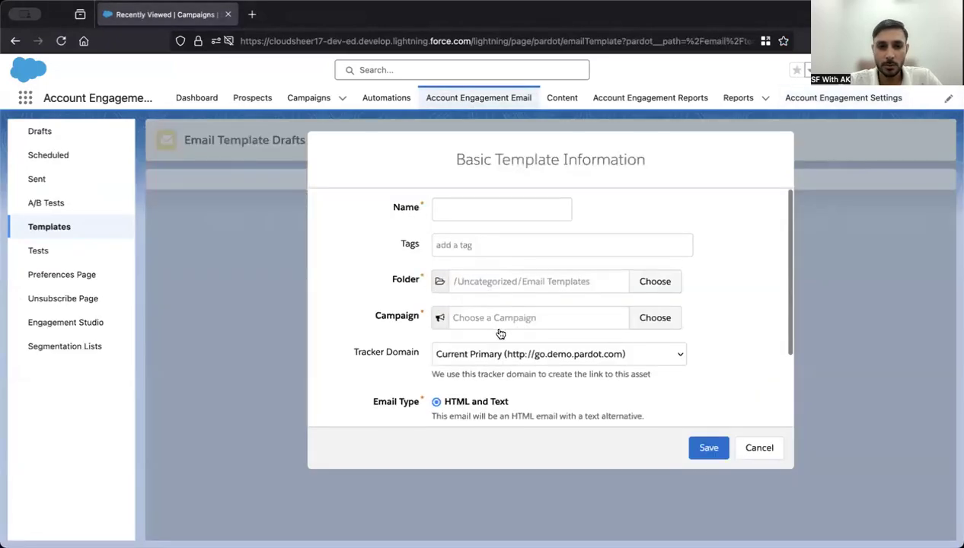
Check the available tracker domains, keep the primary one, and cancel the new template
scroll(499, 337, down, 2)
drag(355, 272, 456, 276)
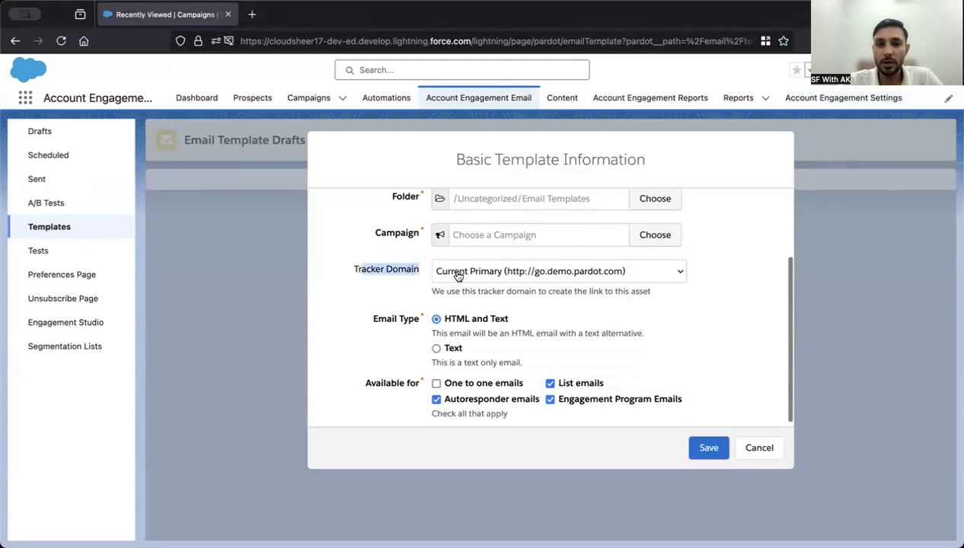
click(628, 275)
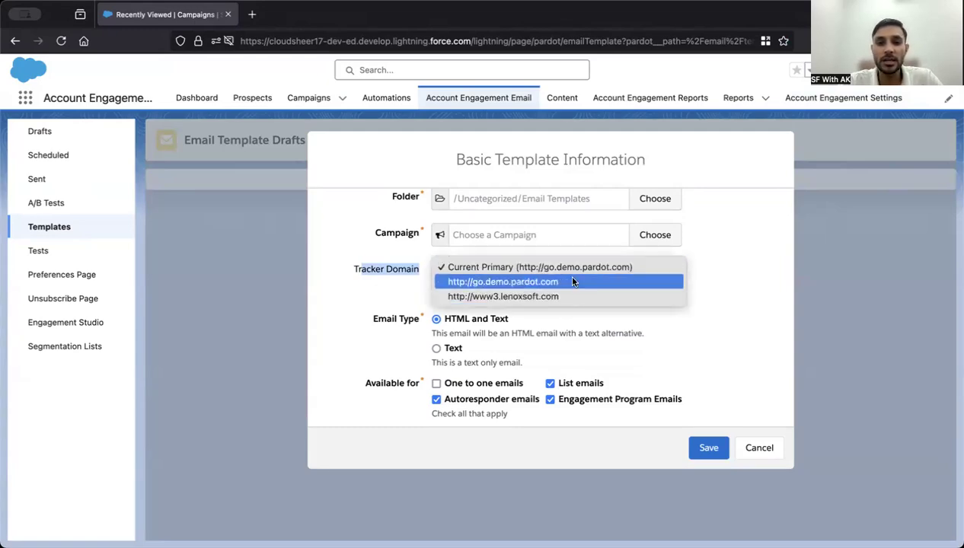
click(726, 276)
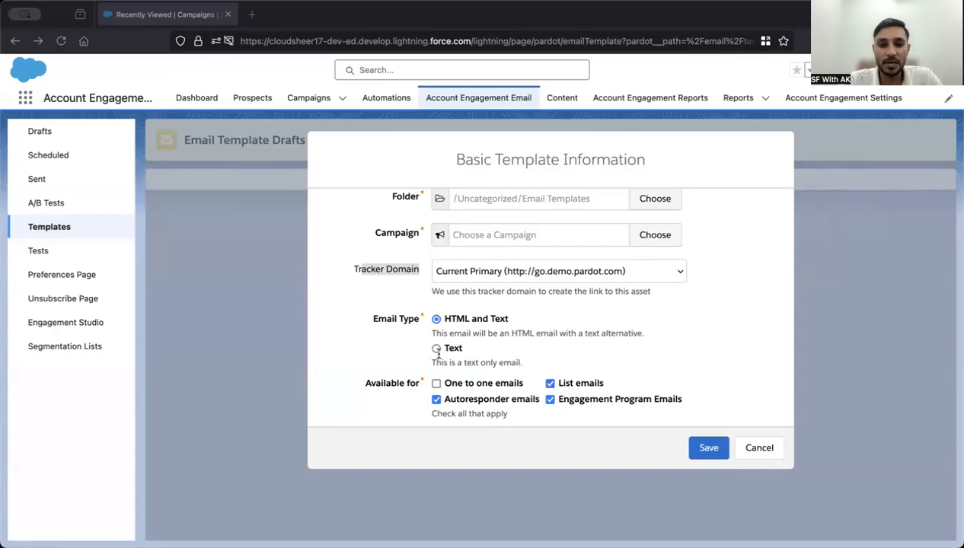
click(792, 398)
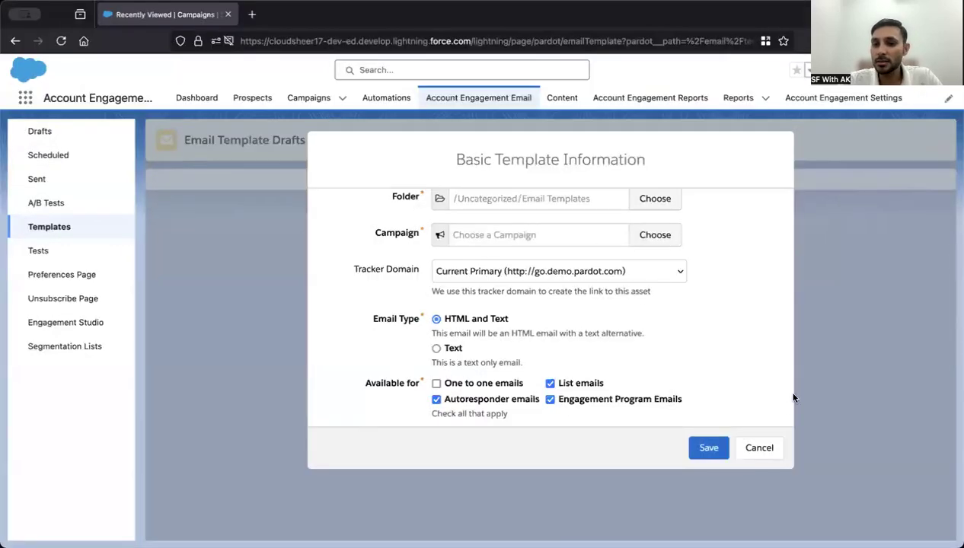
click(747, 449)
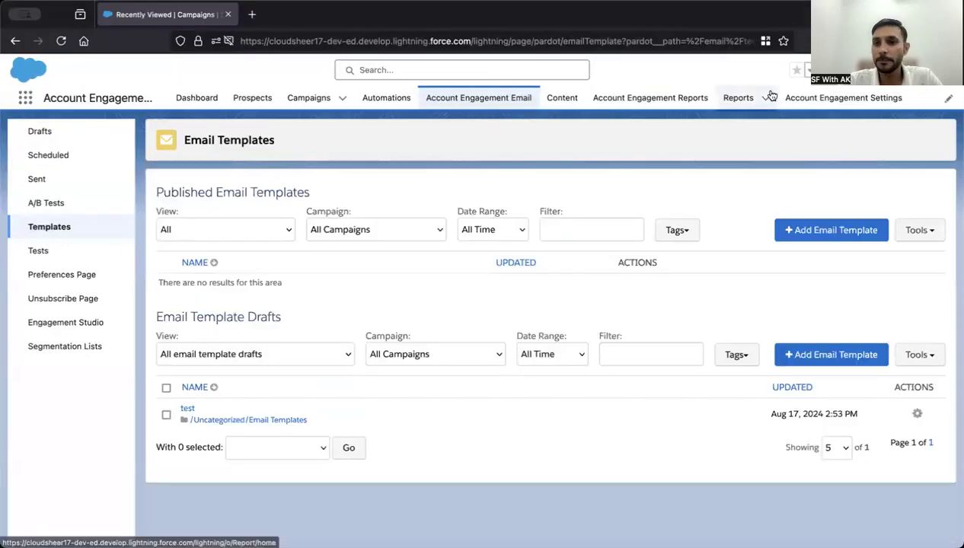
Create cloudsheer.com as a new email sending domain in Domain Management
click(818, 99)
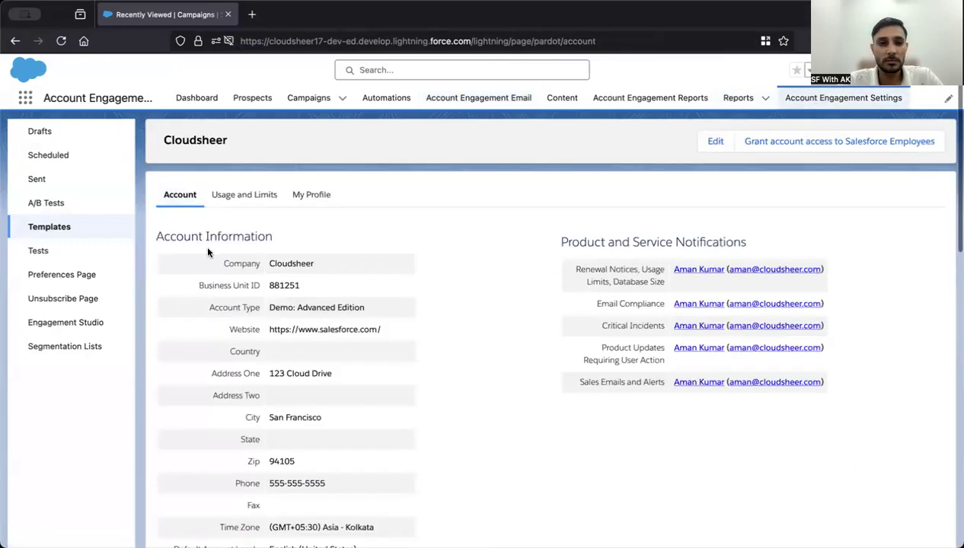
click(83, 264)
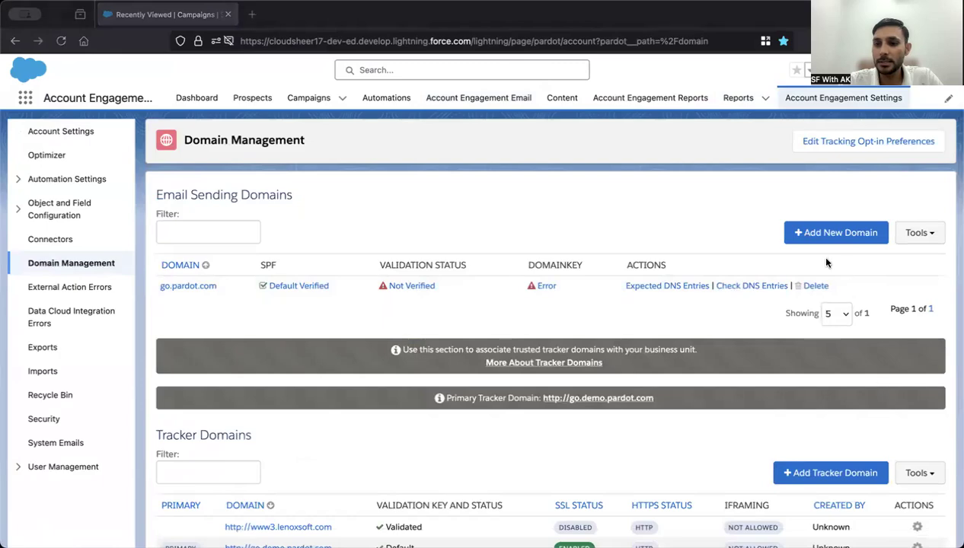
click(831, 232)
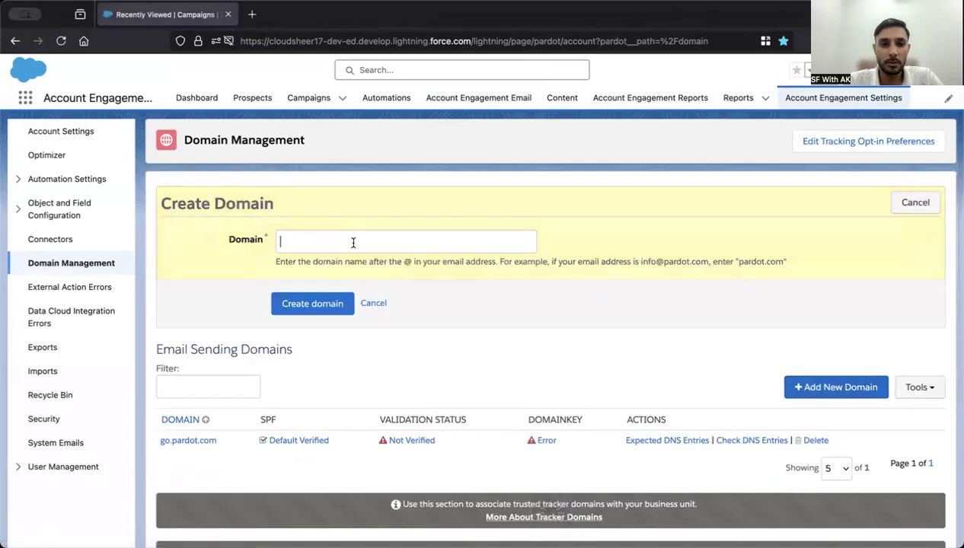
text(cloud)
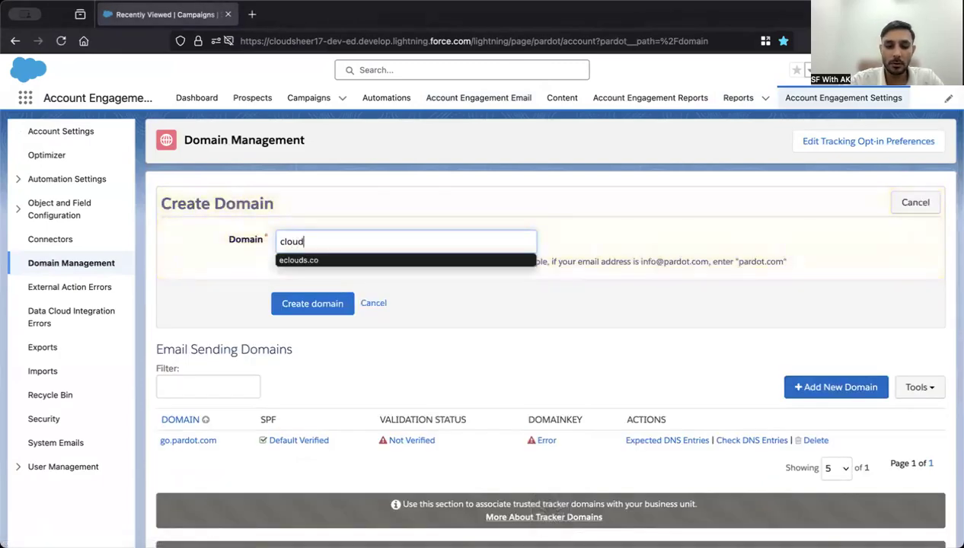
text(sheer.)
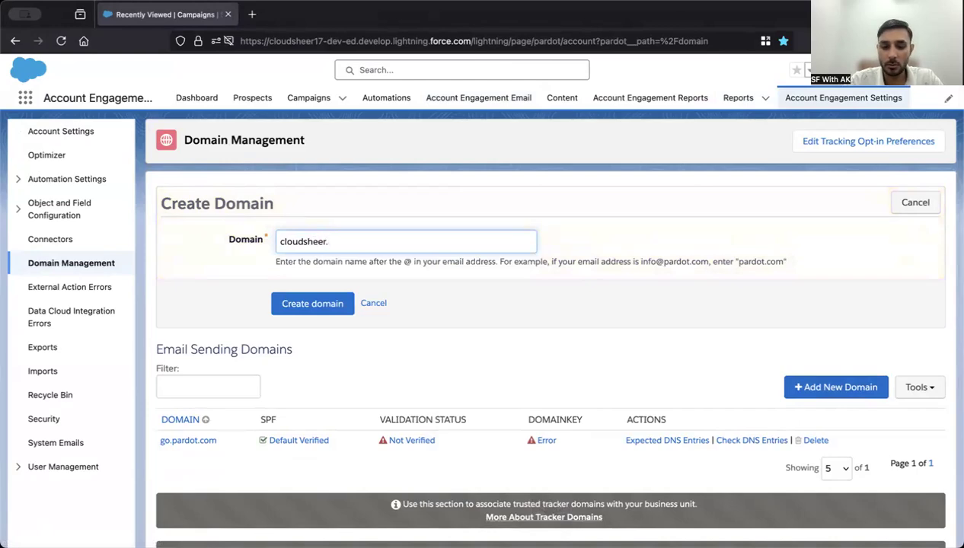
text(com)
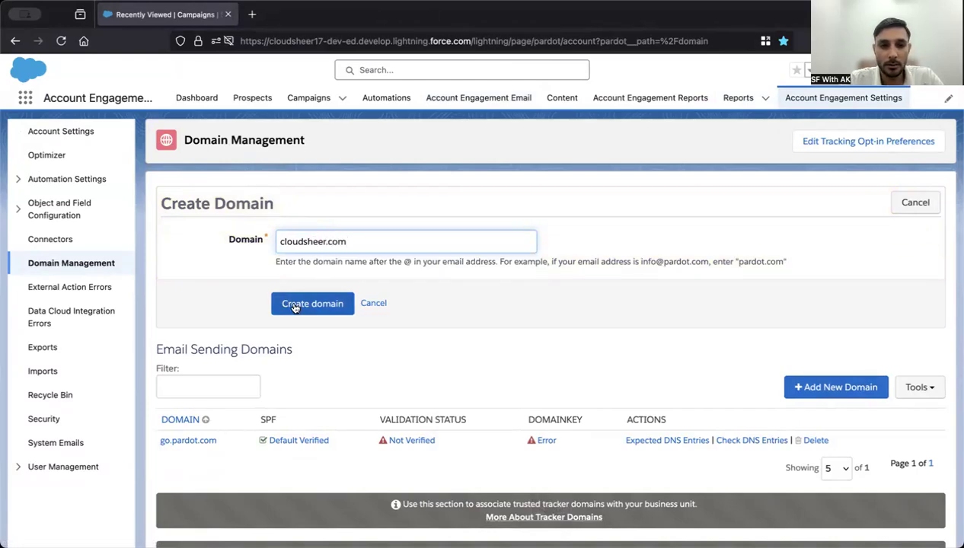
click(294, 305)
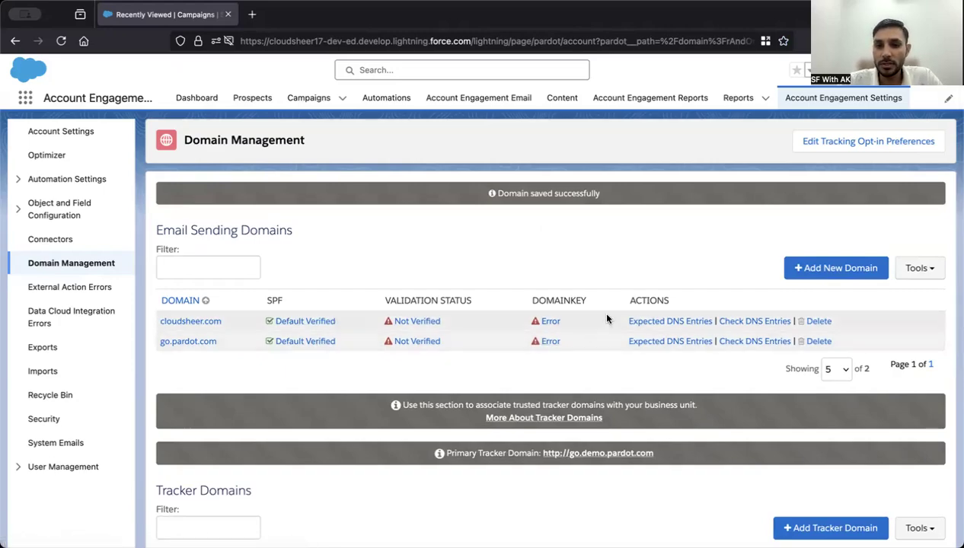
Show the expected DNS entries for cloudsheer.com, then run the DNS check
click(675, 323)
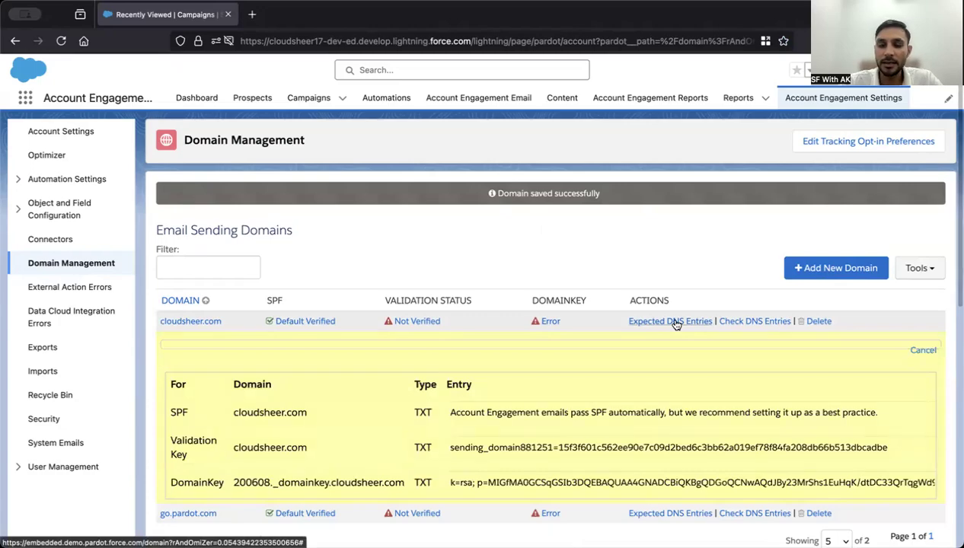
scroll(675, 323, down, 2)
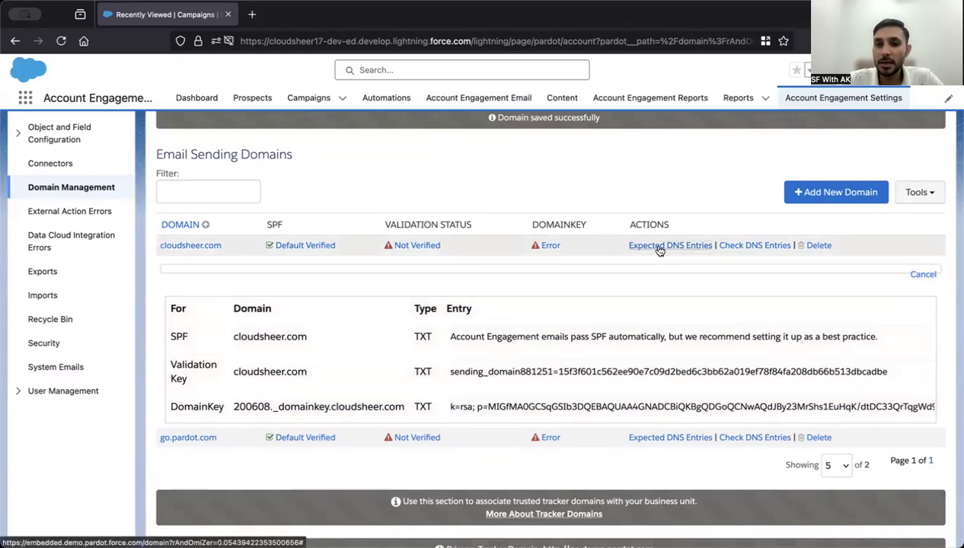
click(659, 246)
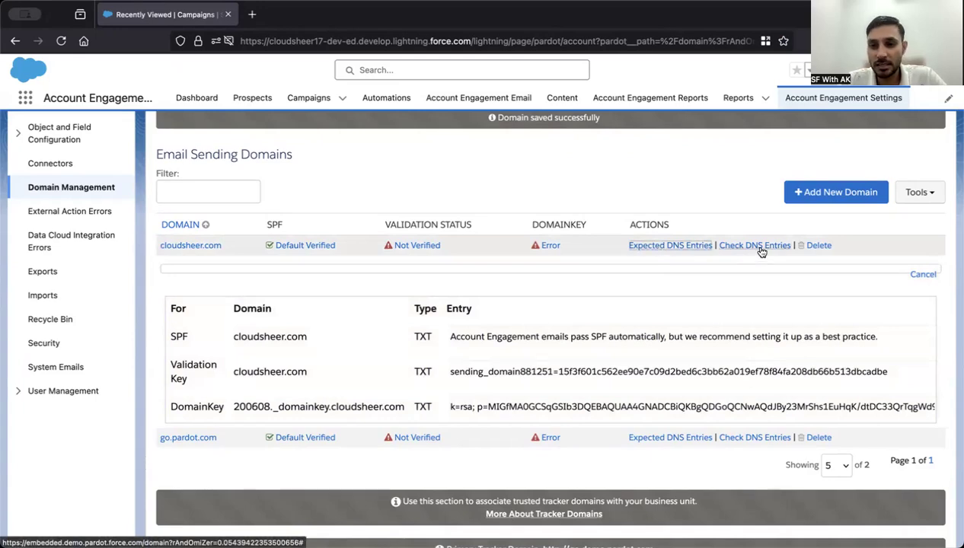
click(760, 247)
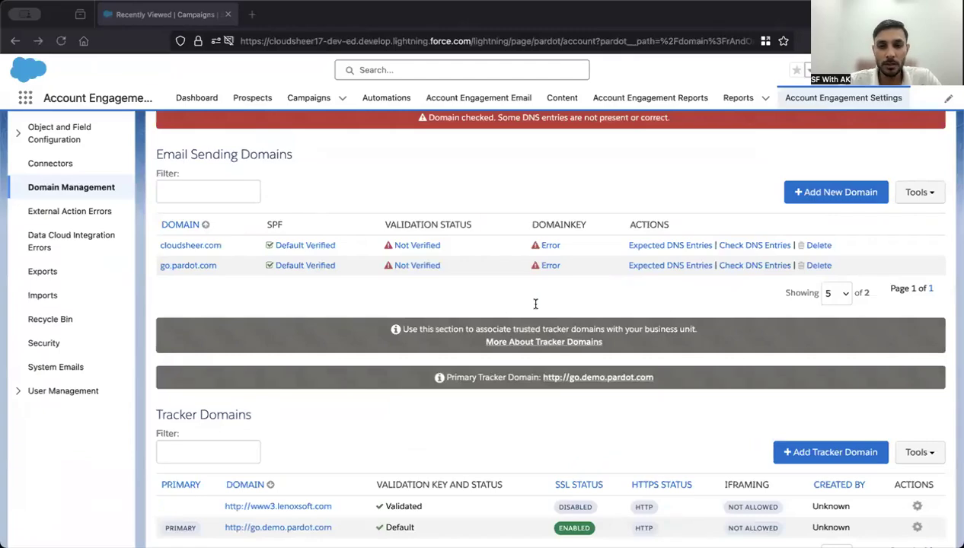
Begin a new tracker domain with the name go.cloudsheer.com
scroll(585, 394, down, 5)
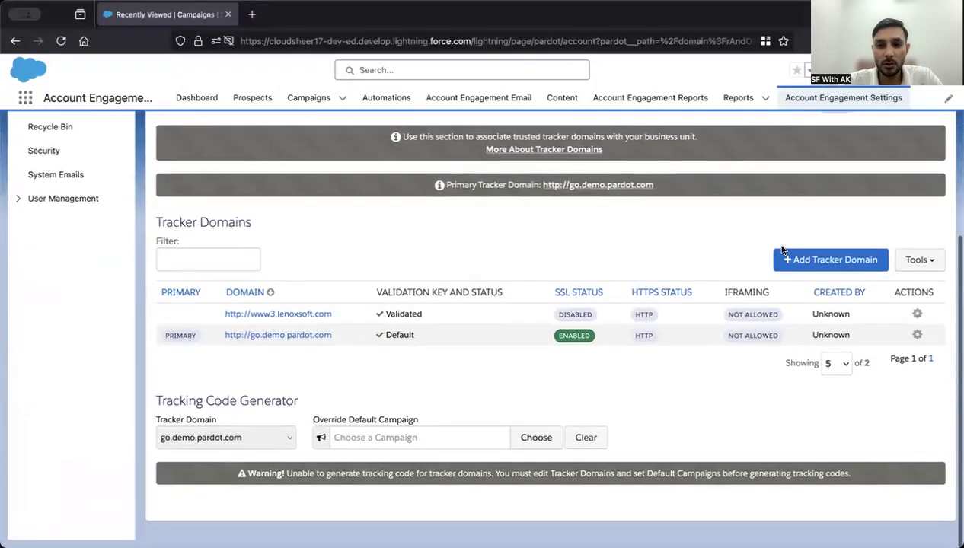
click(788, 254)
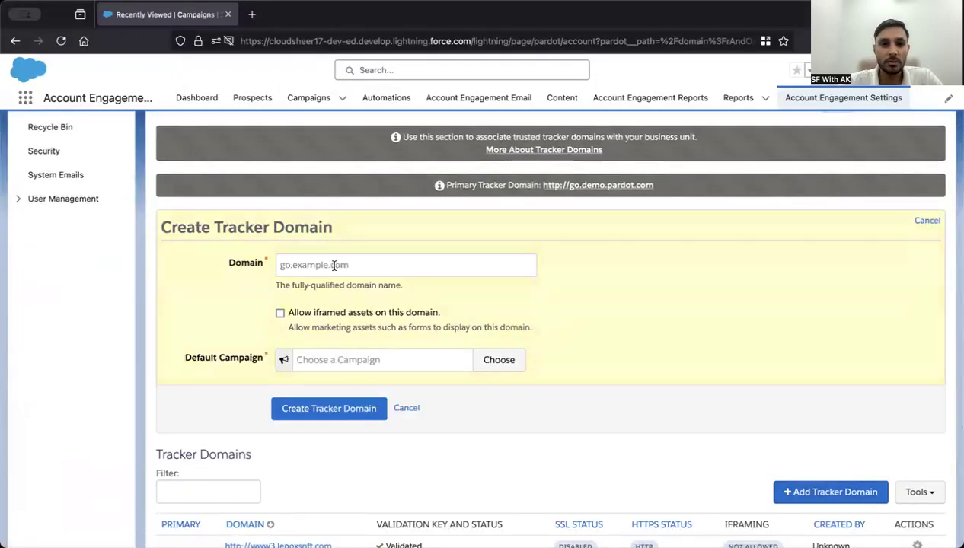
click(398, 265)
text(go.cloudsheer)
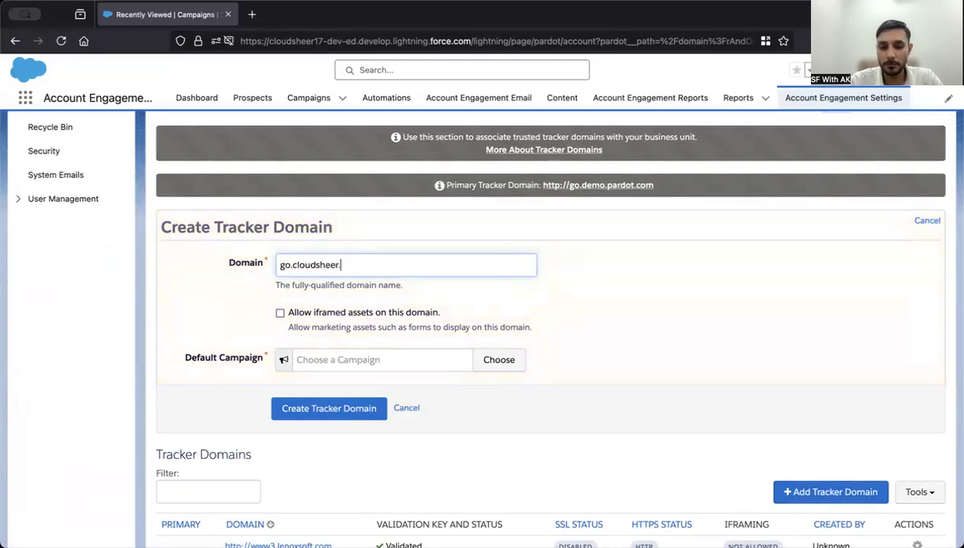
text(.com)
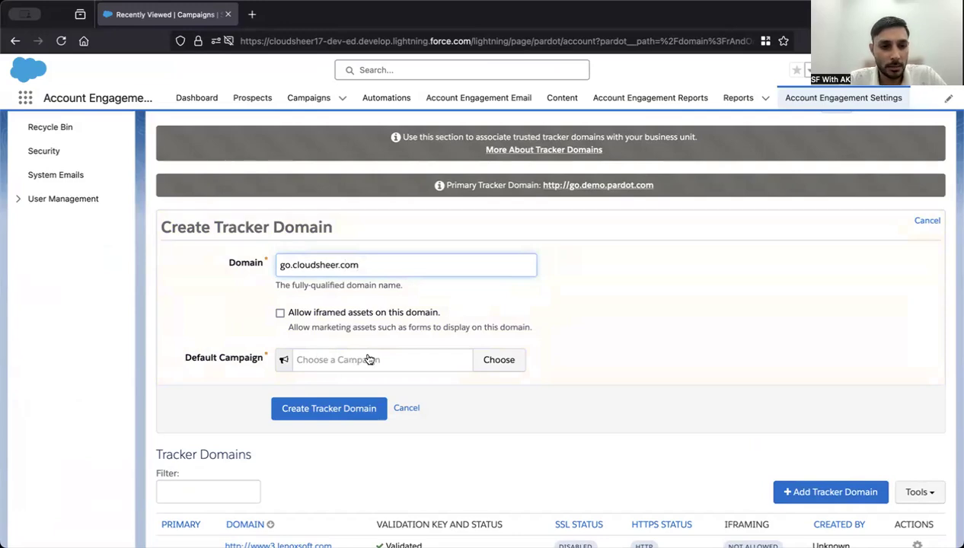
Choose Email Plug-in from Uncategorized > Campaigns as the default campaign
scroll(370, 359, down, 1)
click(404, 307)
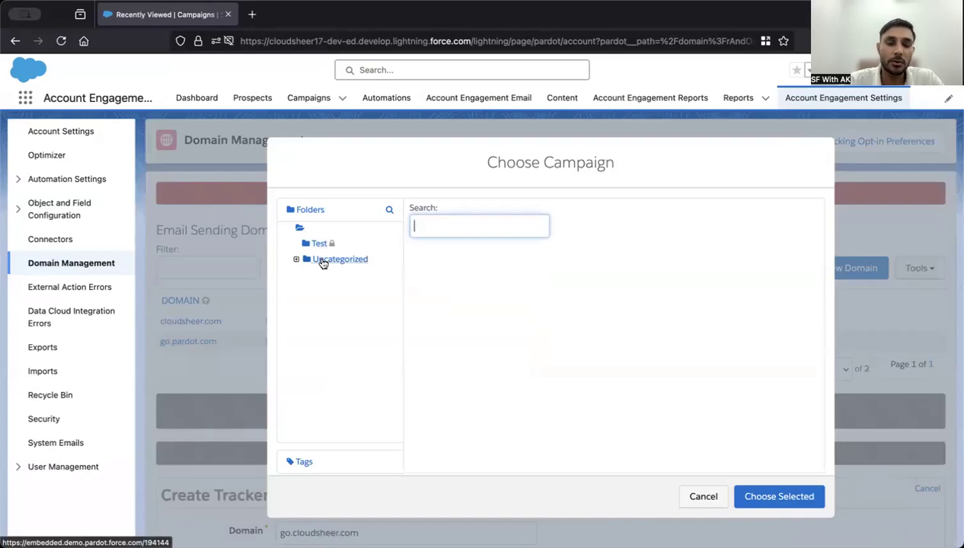
click(315, 249)
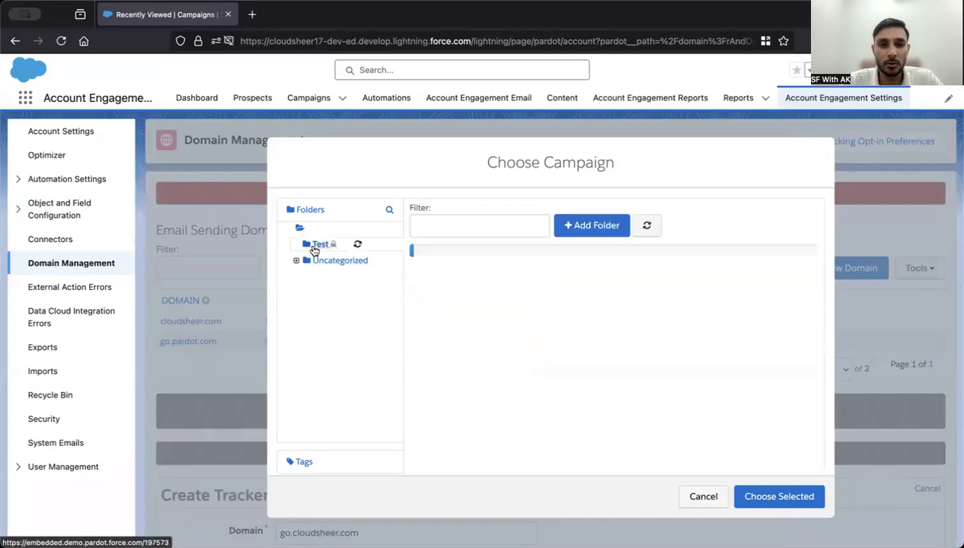
click(350, 267)
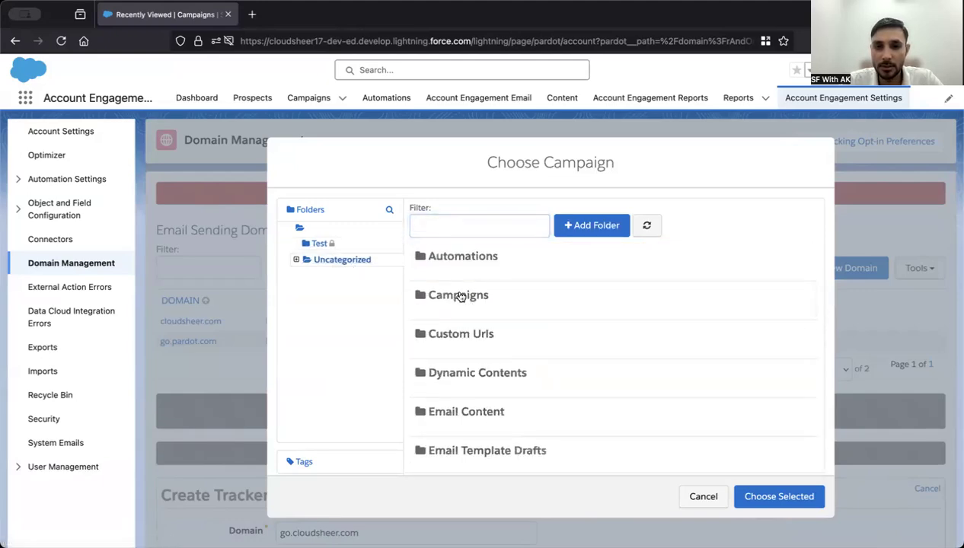
scroll(479, 299, down, 3)
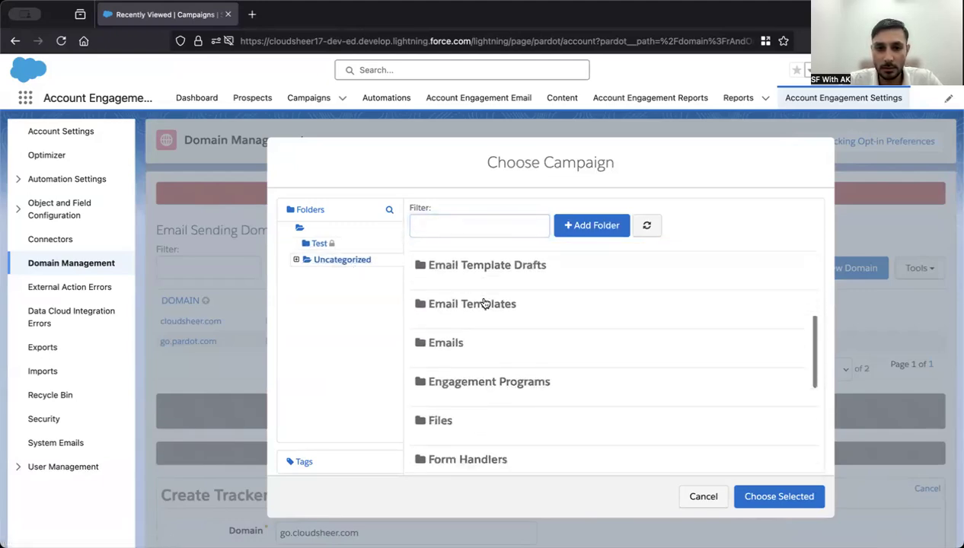
scroll(485, 304, down, 1)
scroll(570, 454, down, 3)
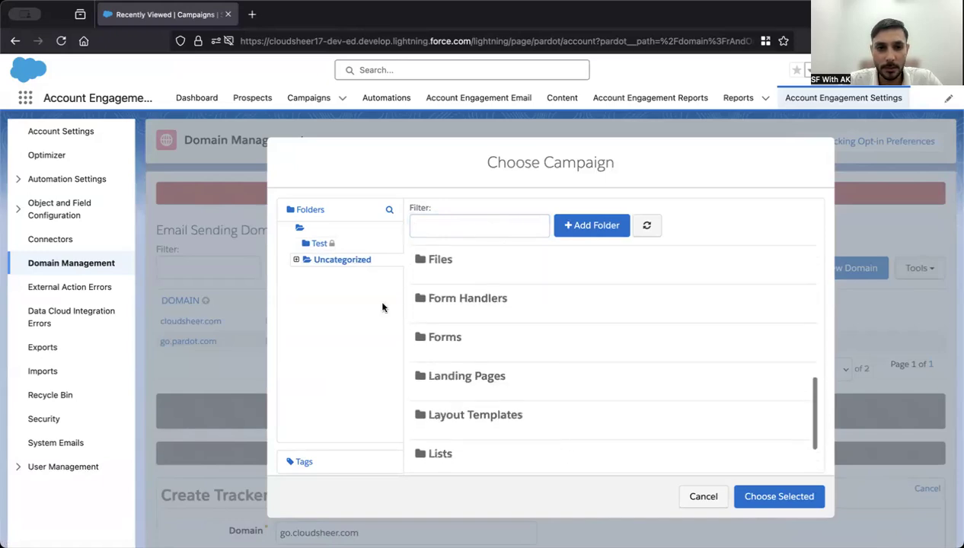
click(295, 260)
click(332, 280)
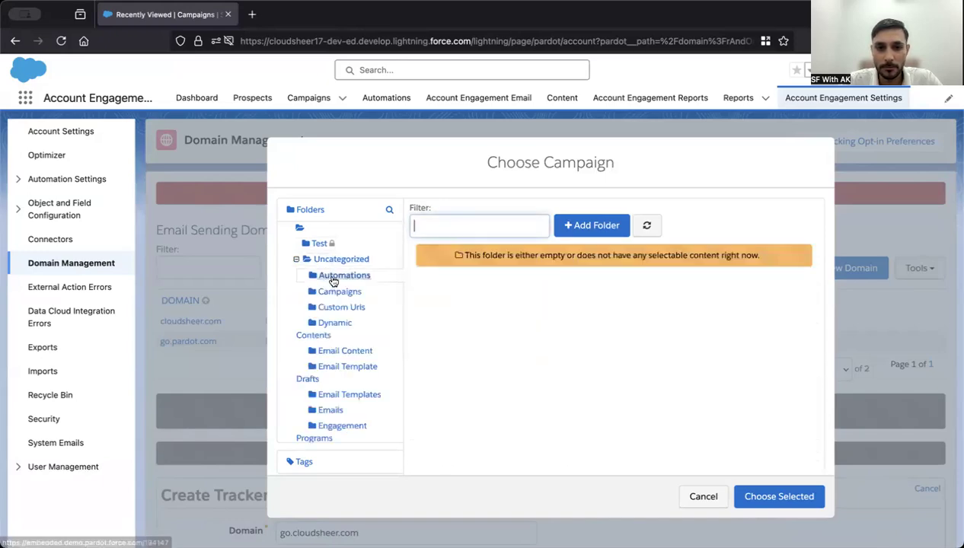
click(338, 293)
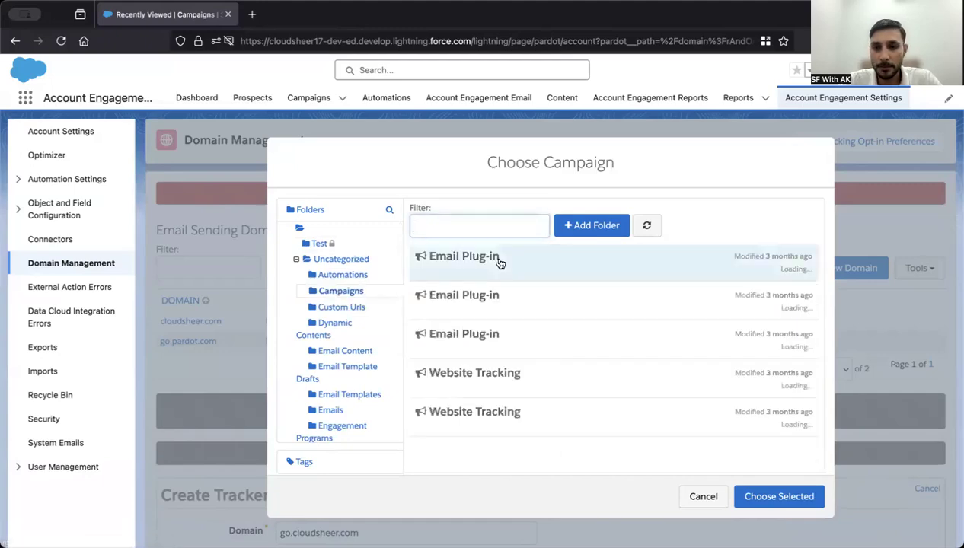
click(499, 263)
click(778, 496)
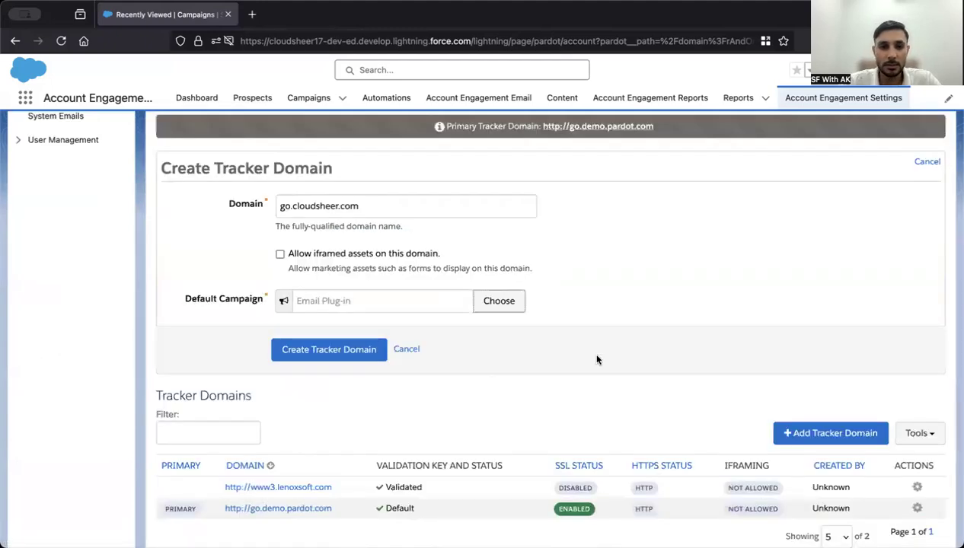
After the campaign error, switch the default campaign to Website Tracking and create go.cloudsheer.com
scroll(597, 359, down, 2)
click(323, 269)
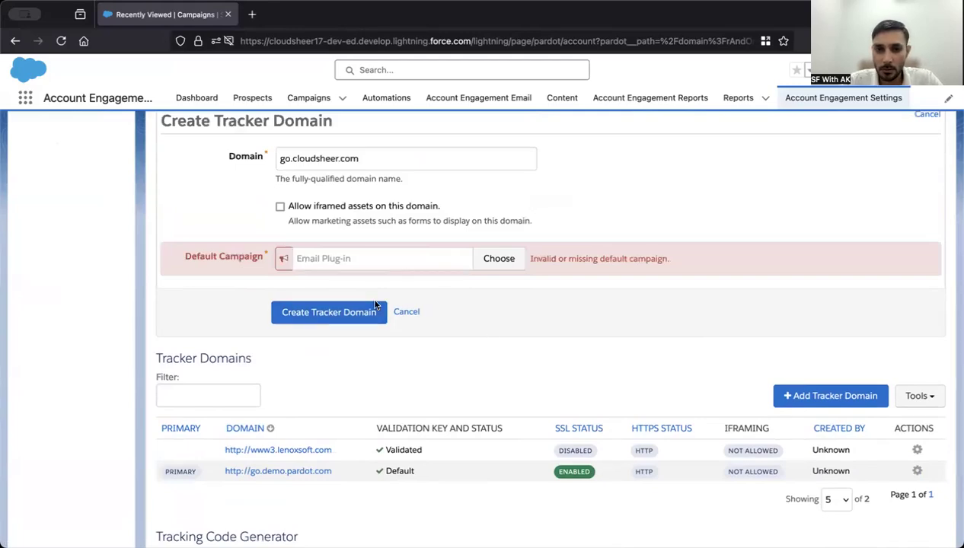
click(363, 258)
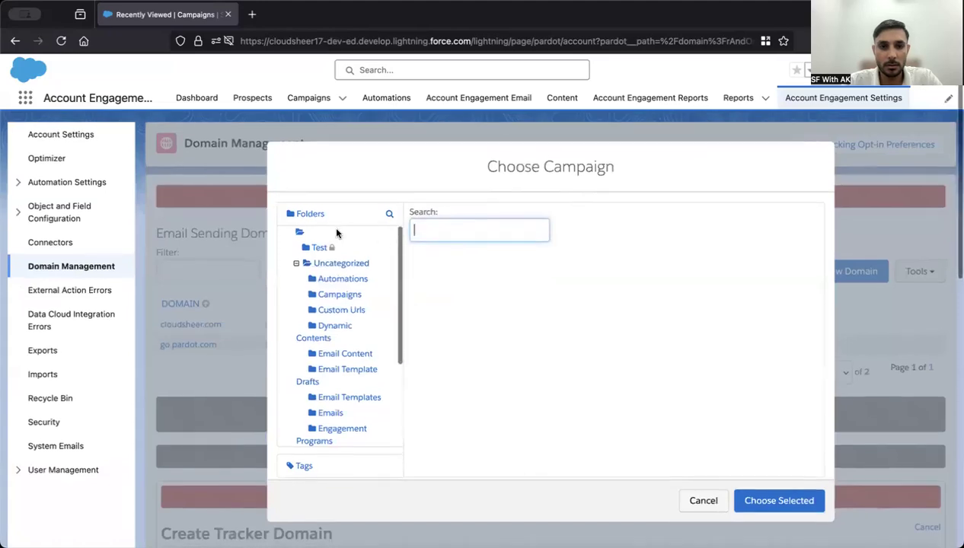
click(758, 503)
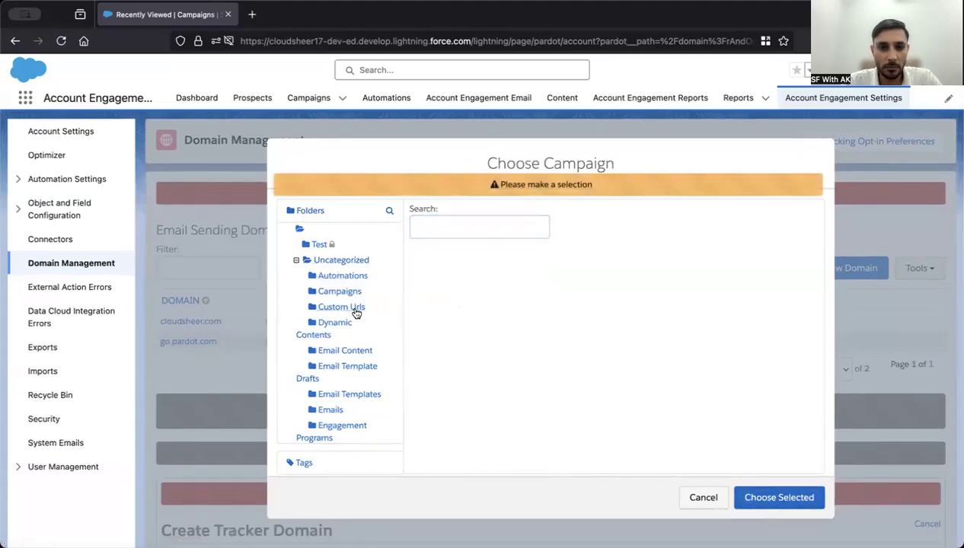
click(337, 293)
scroll(499, 336, down, 2)
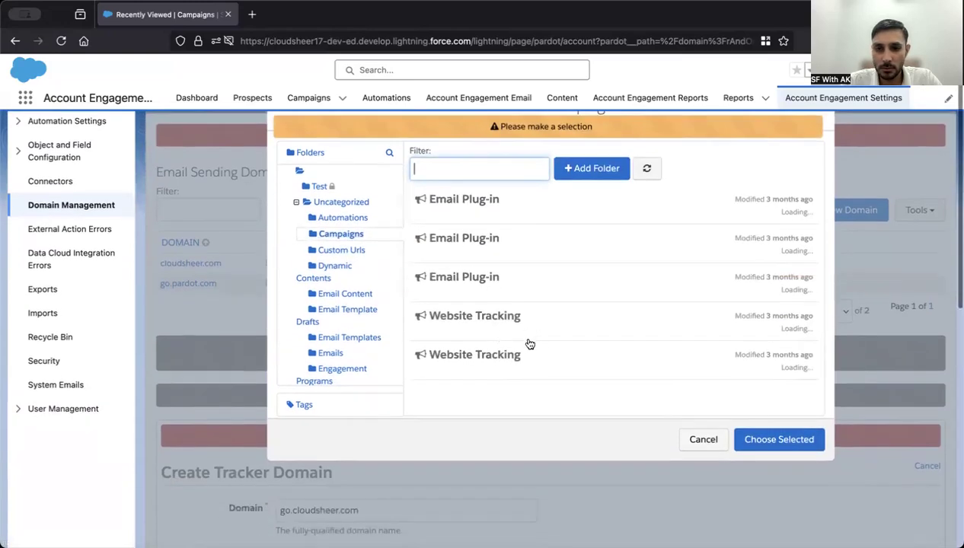
click(497, 352)
click(777, 446)
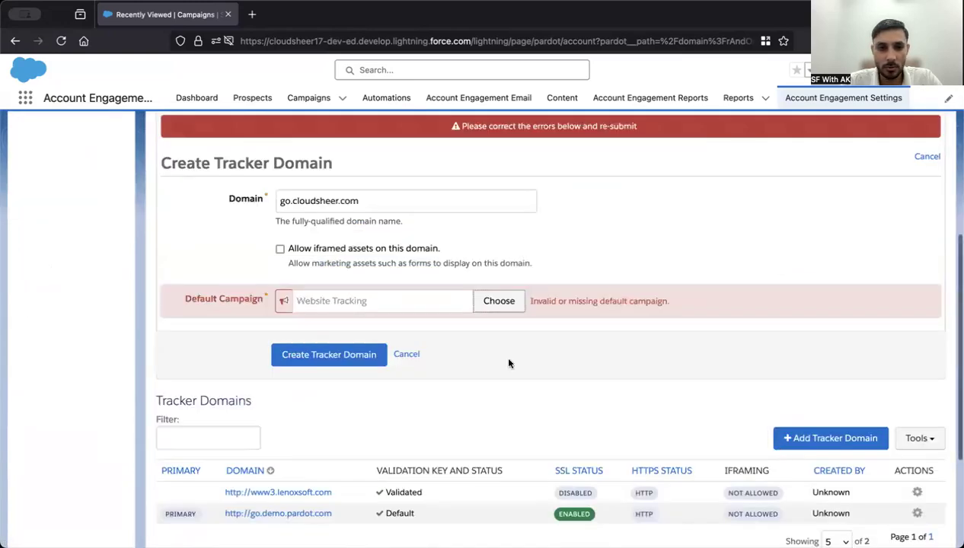
click(348, 355)
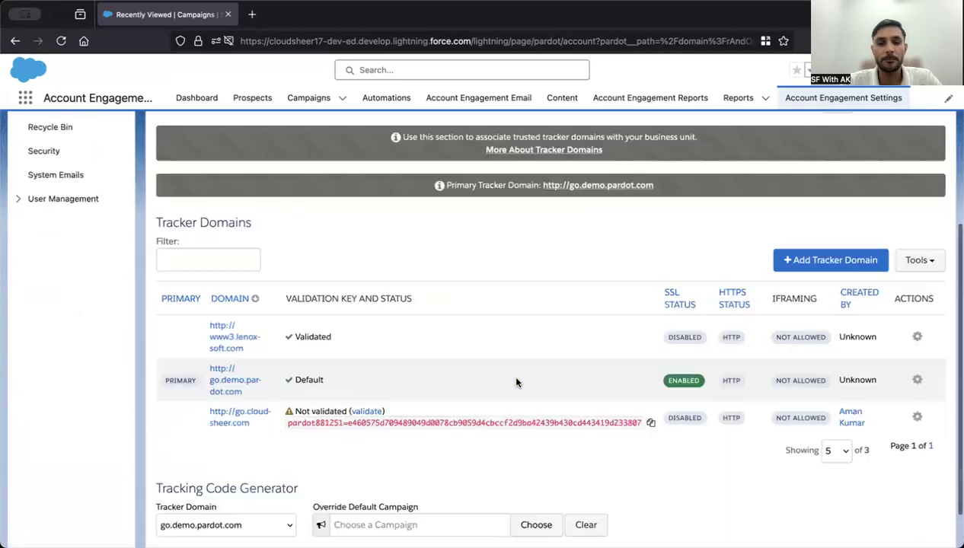
scroll(516, 383, down, 2)
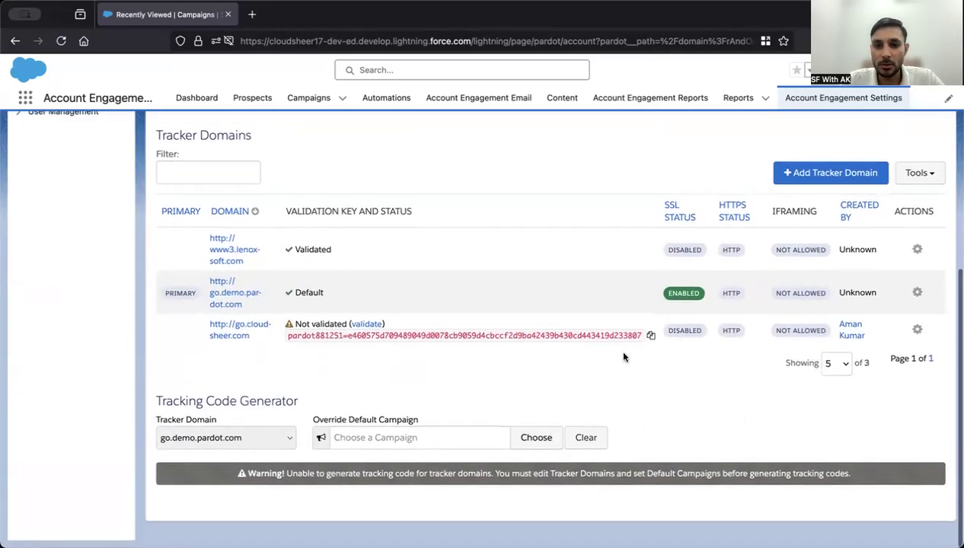